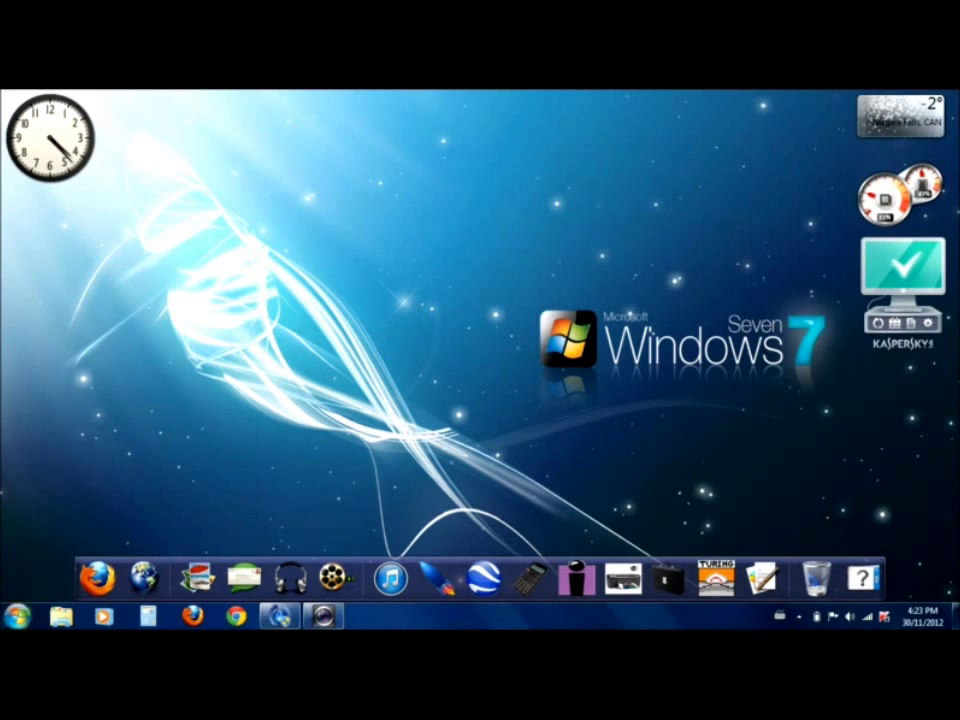
Check Apple Software Update for new software, deselect Safari 5 and iCloud Control Panel, and close the updater without installing.
click(15, 617)
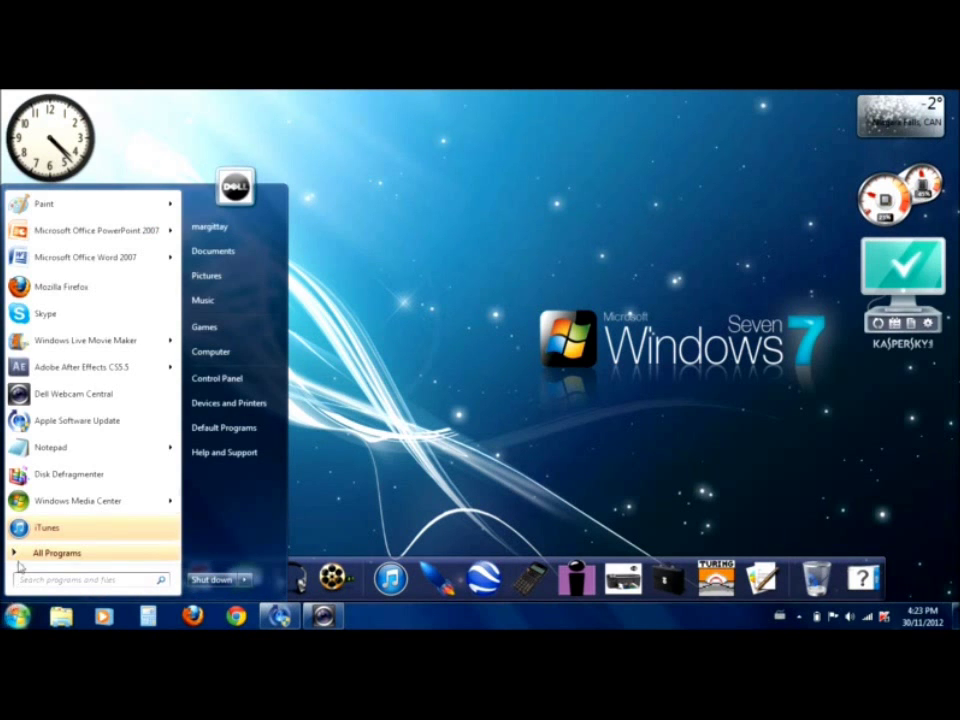
click(74, 421)
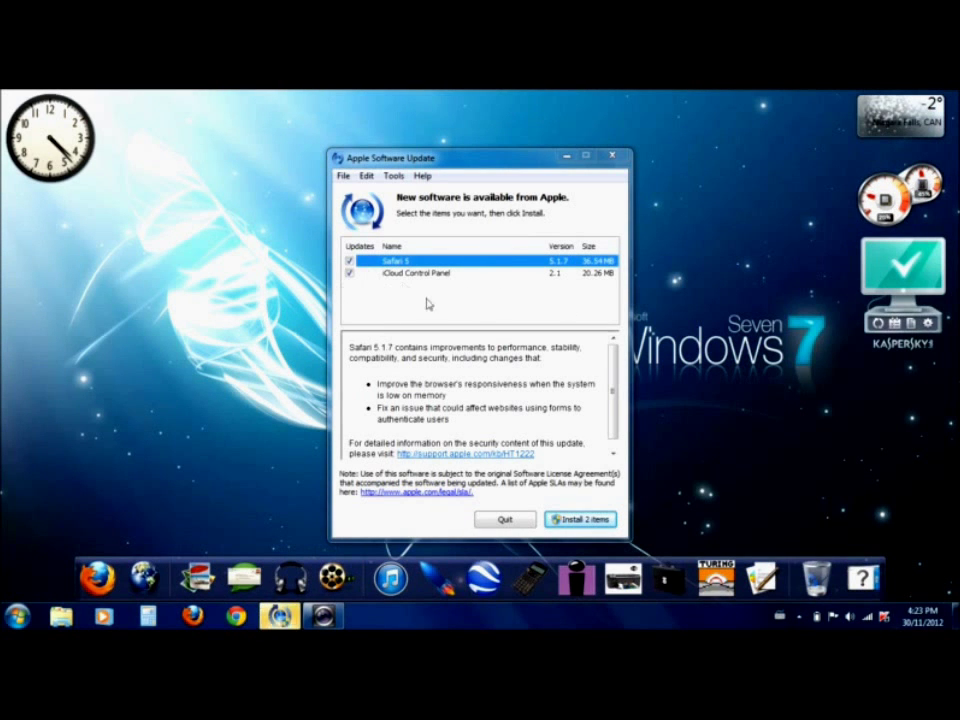
click(349, 261)
click(349, 273)
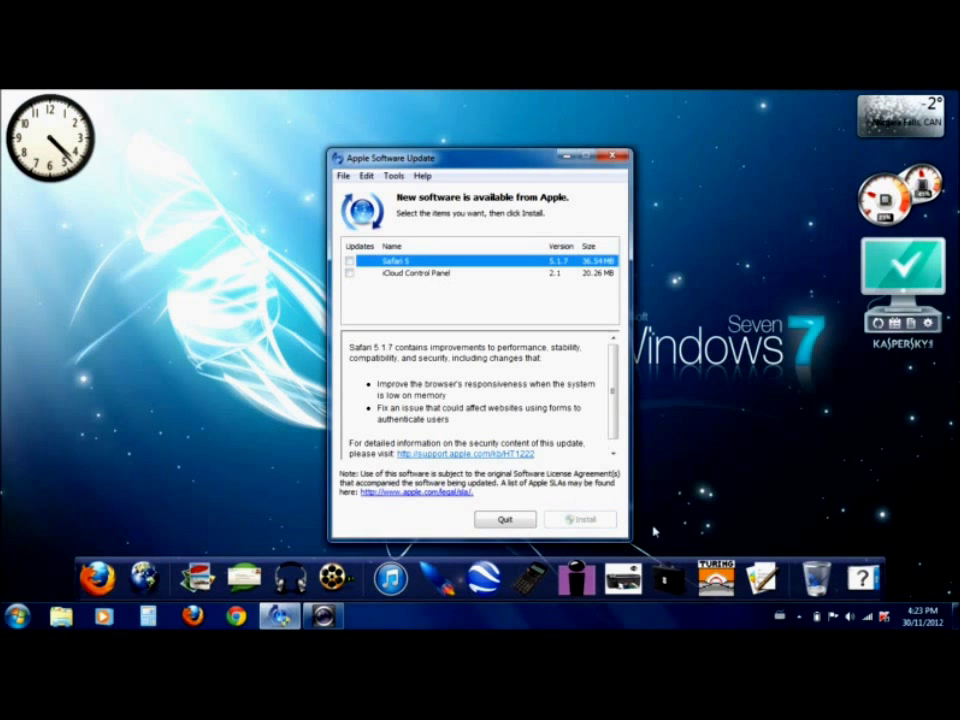
click(614, 158)
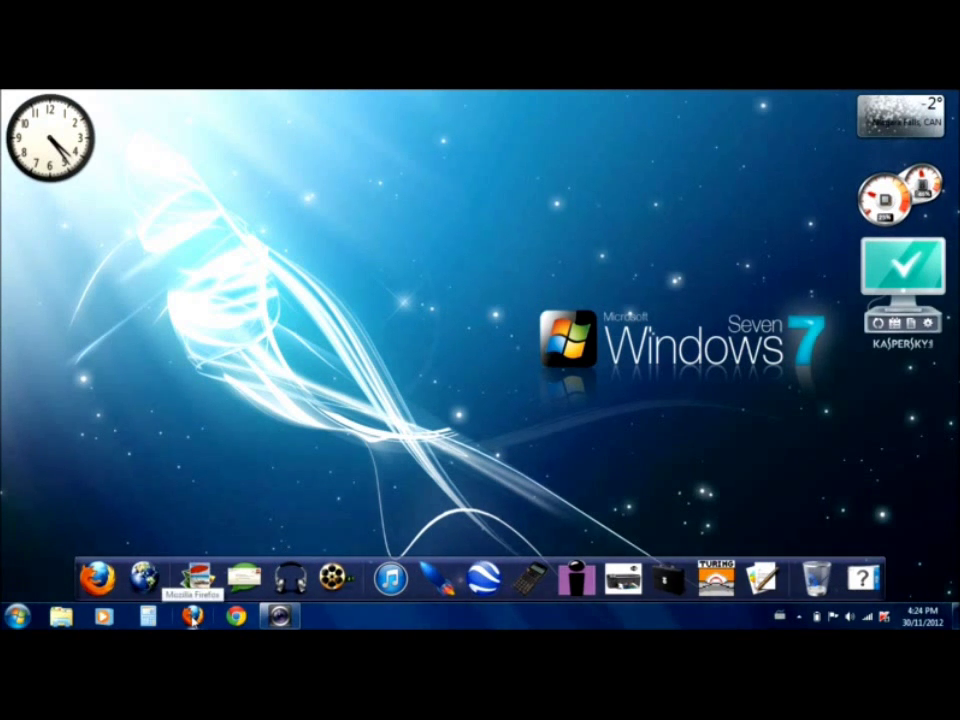
Switch to Firefox and open the apple.com website.
click(193, 617)
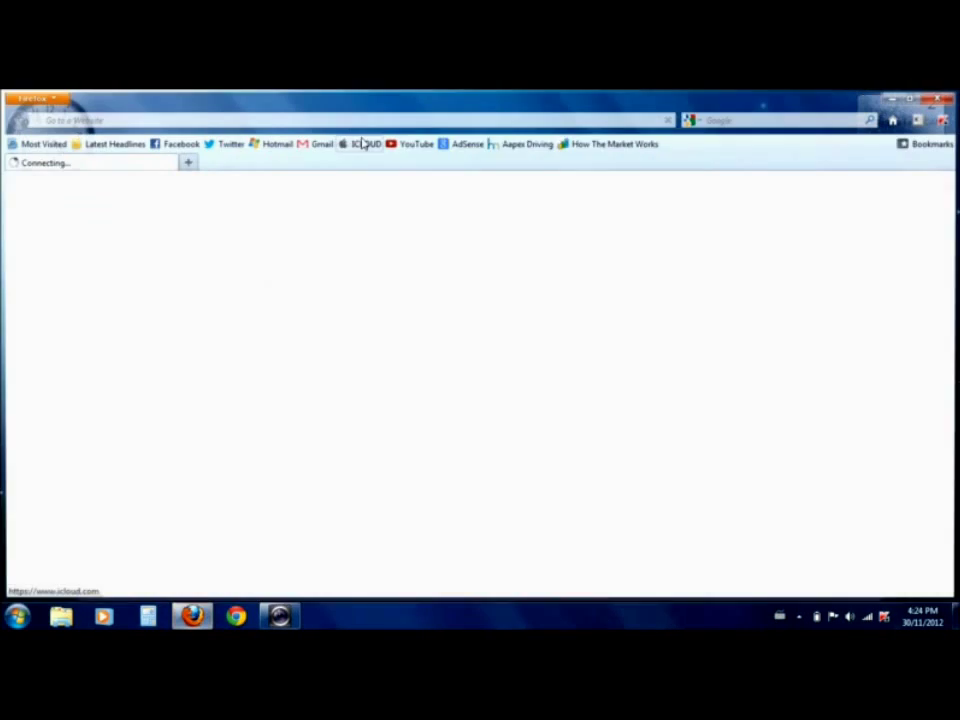
click(342, 120)
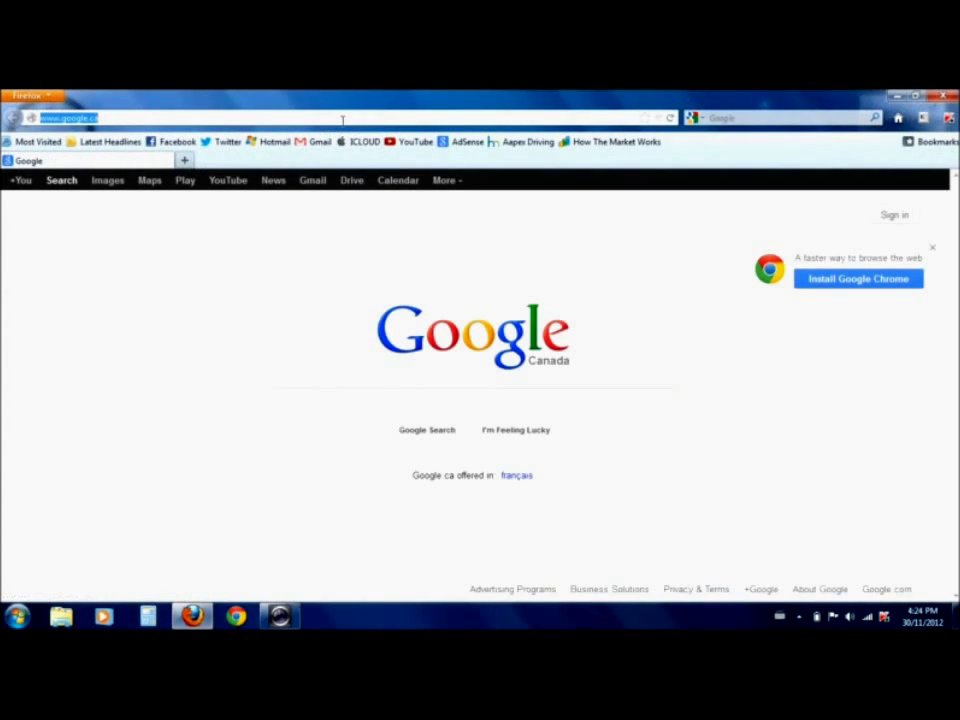
text(apple.com/)
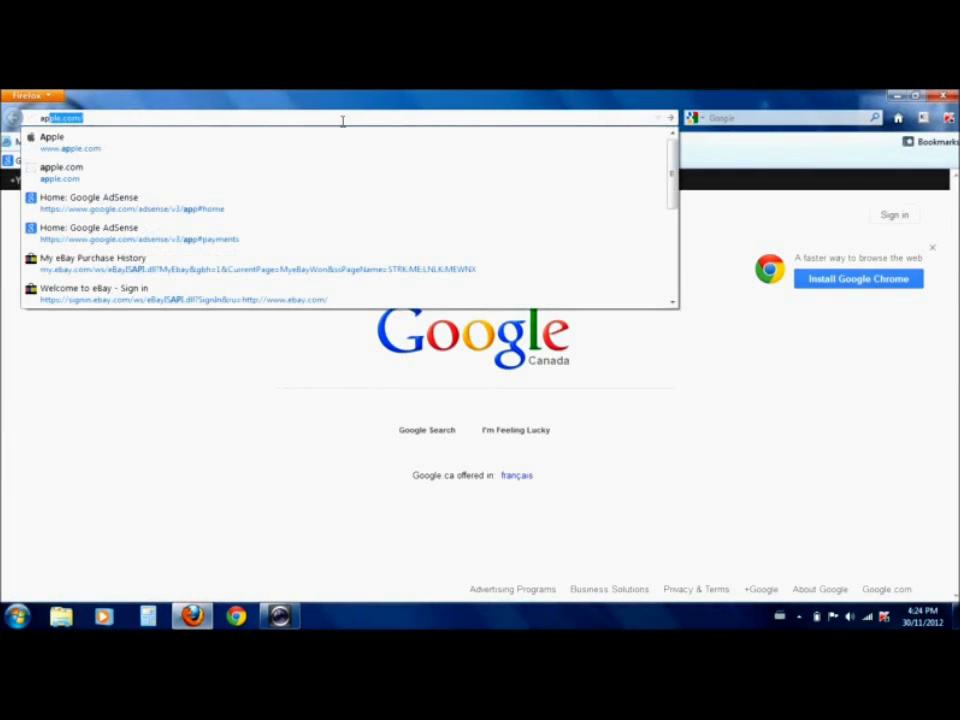
key(Return)
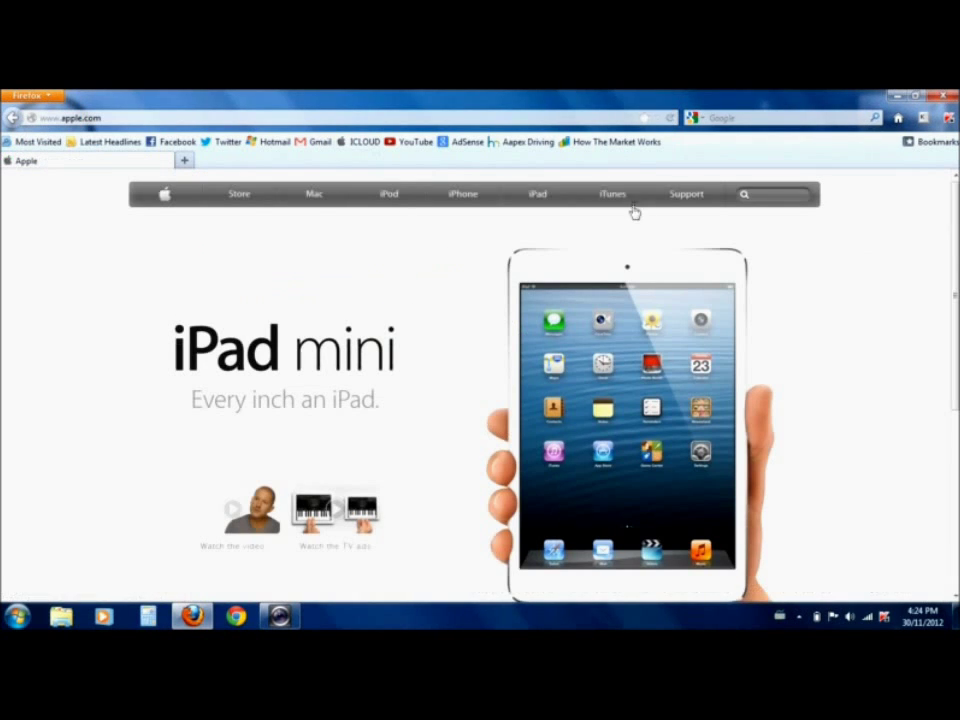
Open Apple's iTunes download page, review the Windows download options, and close the browser.
click(613, 197)
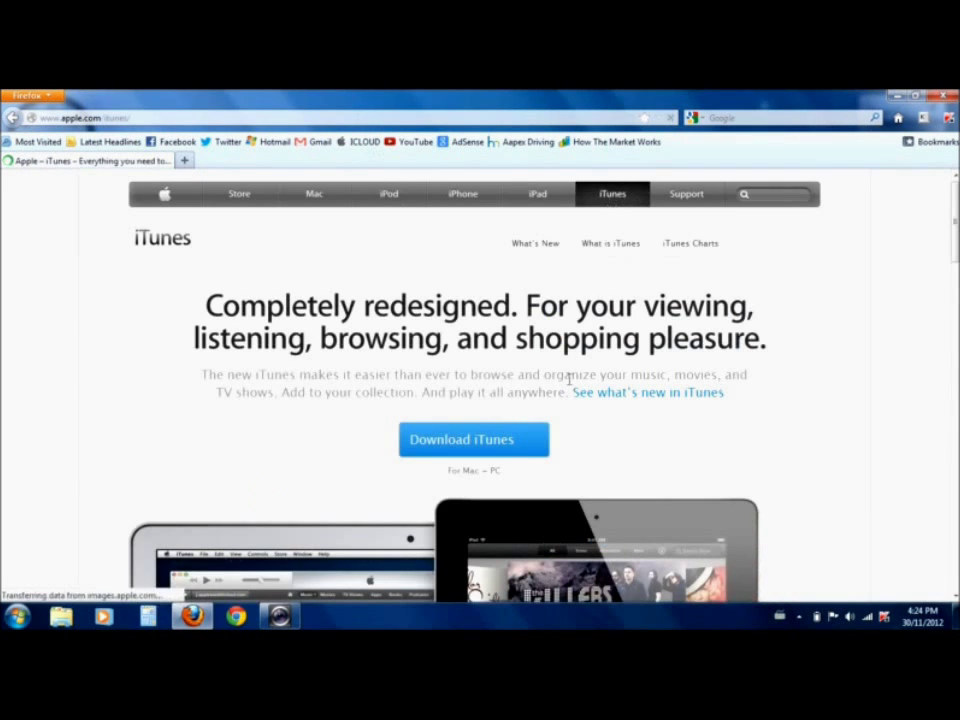
click(481, 441)
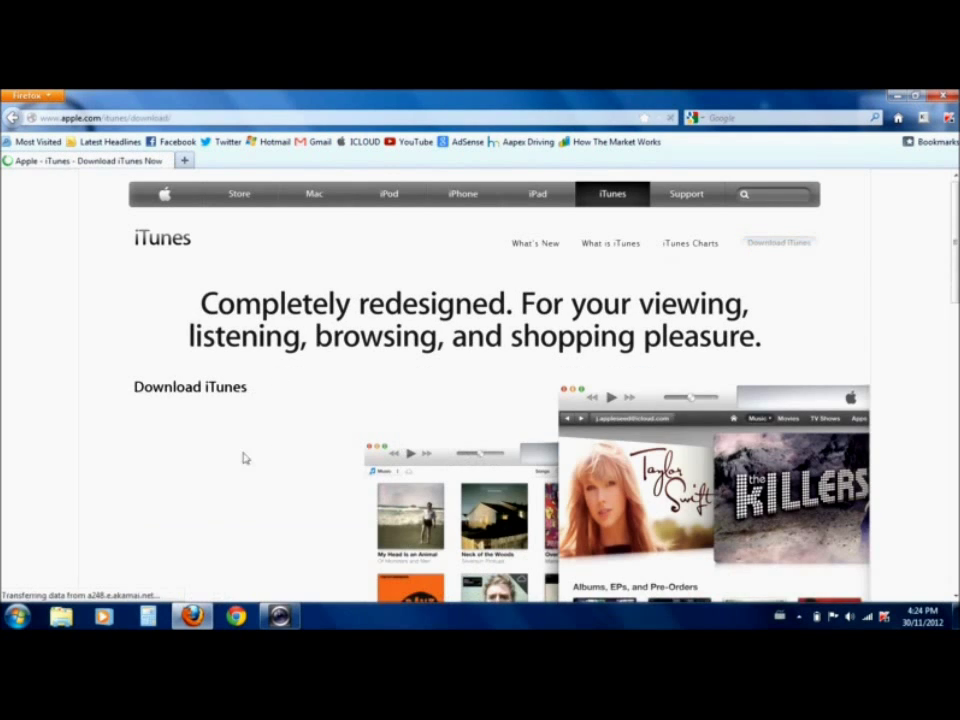
scroll(243, 458, down, 4)
scroll(236, 430, up, 2)
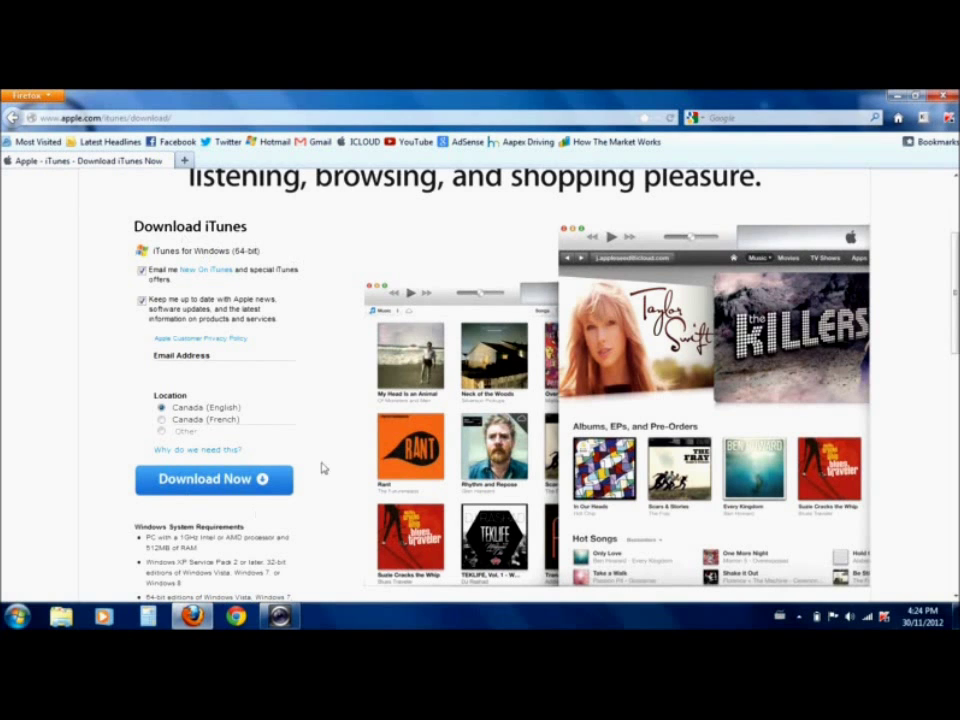
click(943, 96)
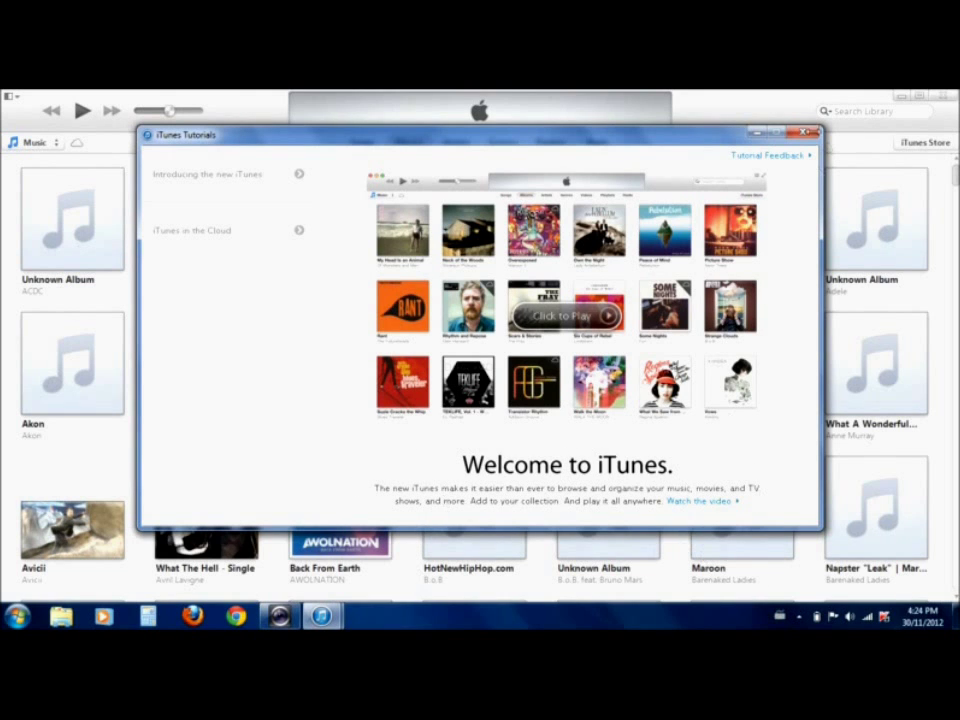
Dismiss the iTunes Tutorials window and view the iTunes Store home page before returning to browse the album library.
click(805, 132)
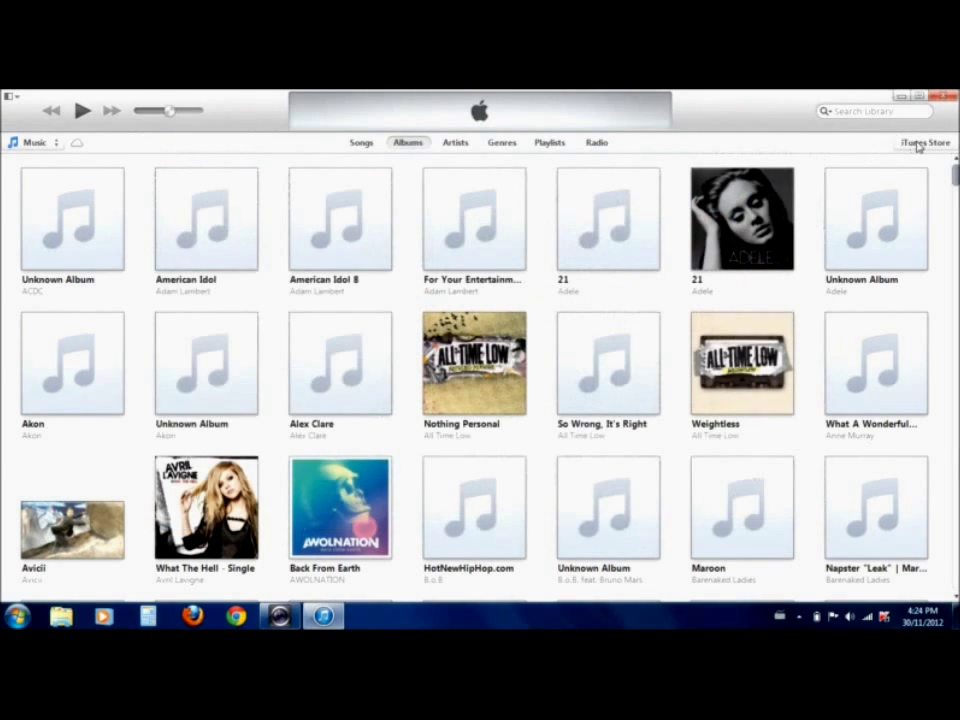
click(918, 144)
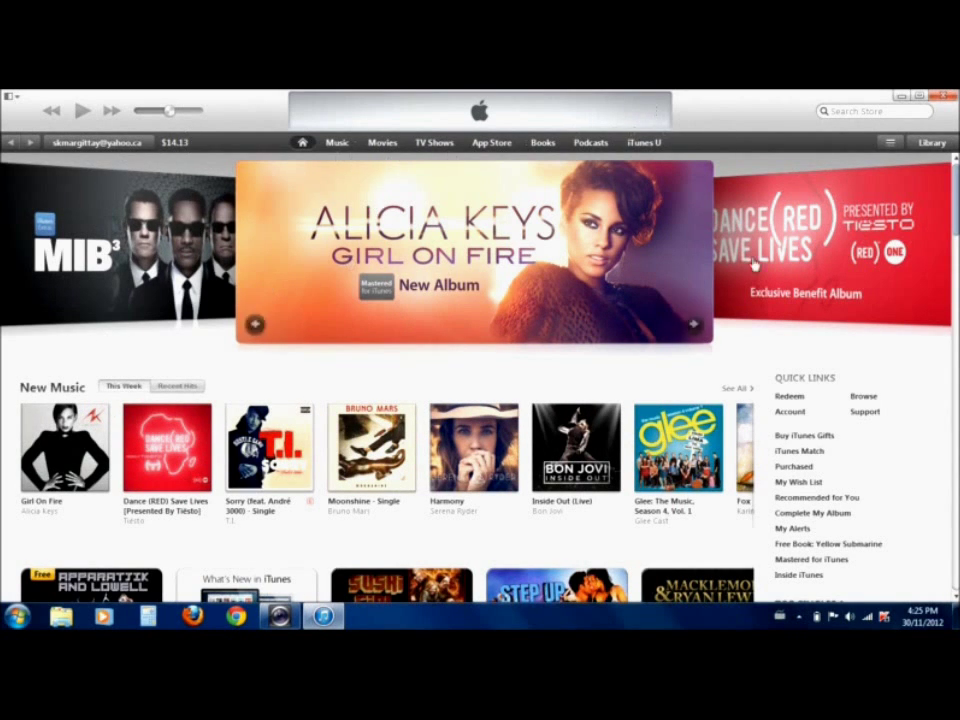
click(929, 145)
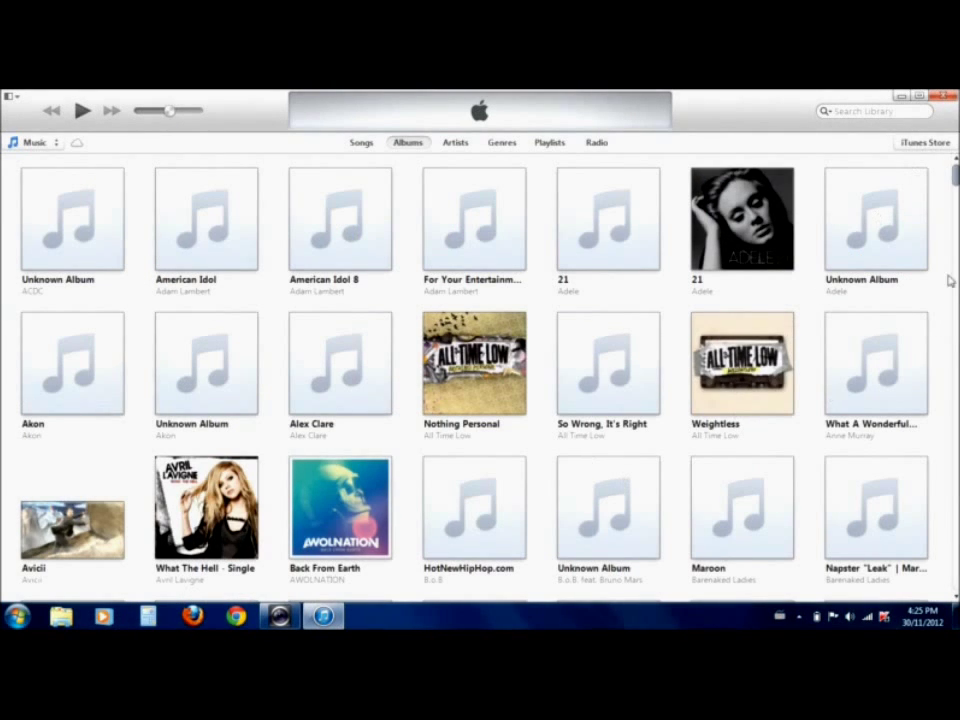
scroll(480, 380, down, 5)
scroll(480, 380, up, 5)
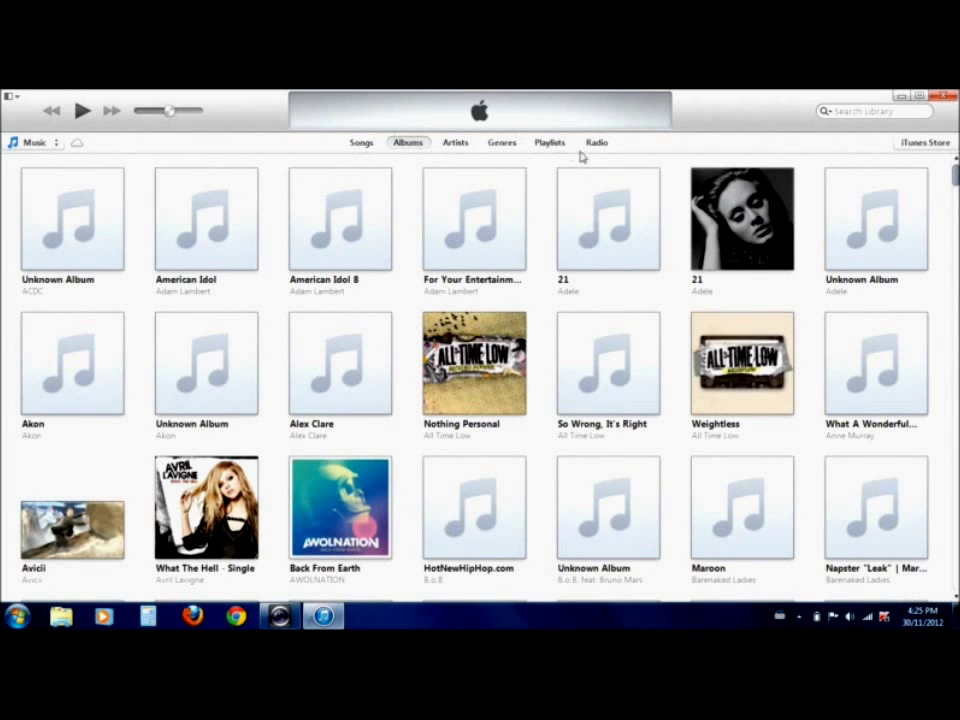
View the Apps library in iTunes and return to the Music library.
click(38, 143)
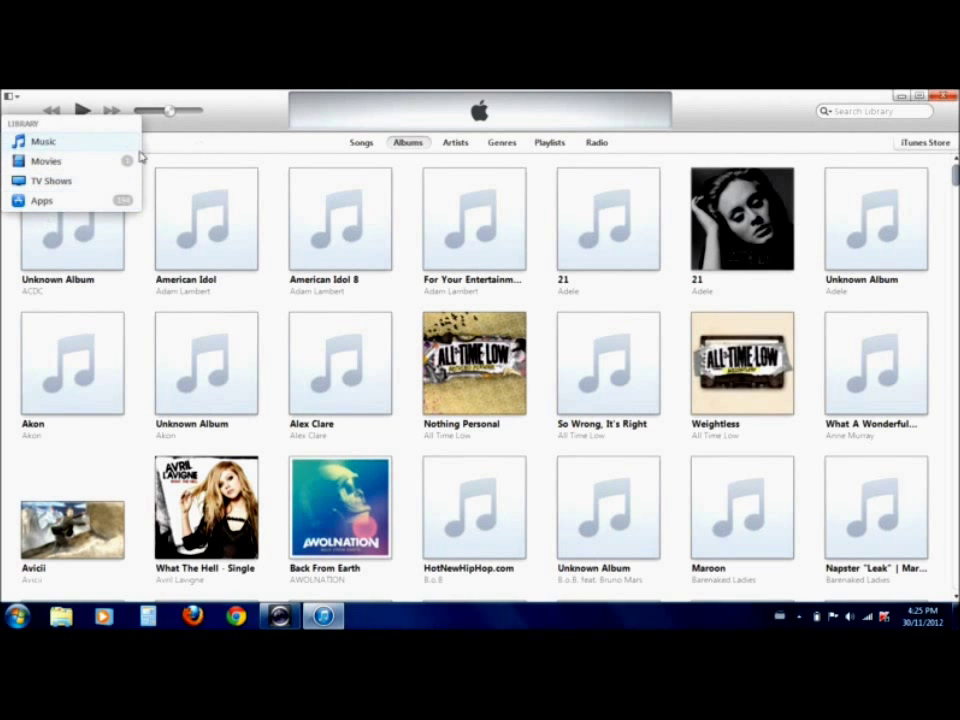
click(42, 200)
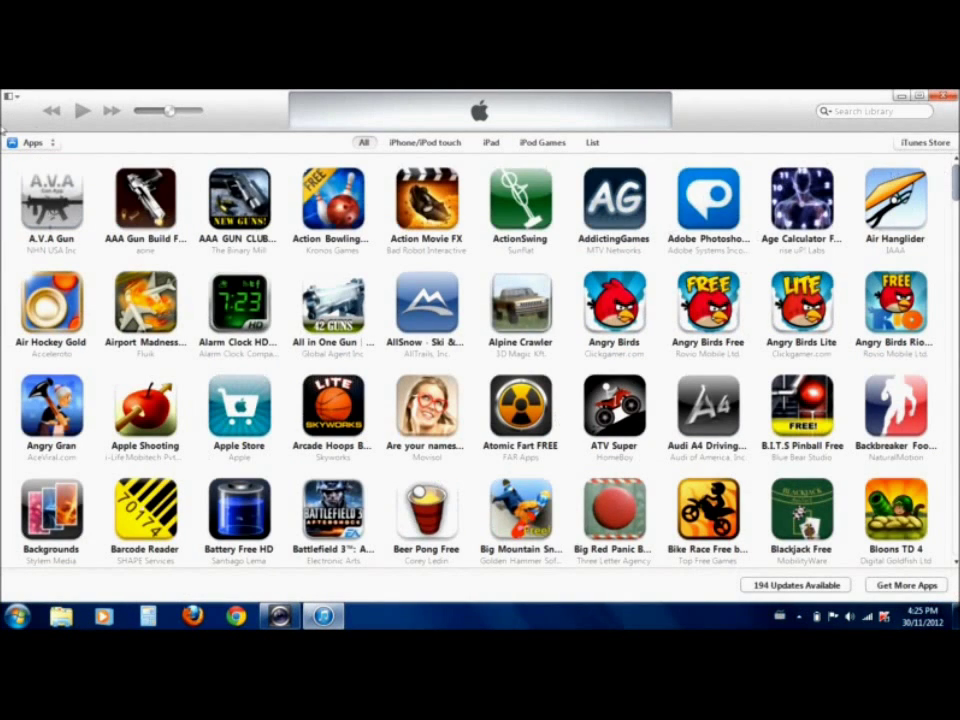
click(30, 142)
click(45, 120)
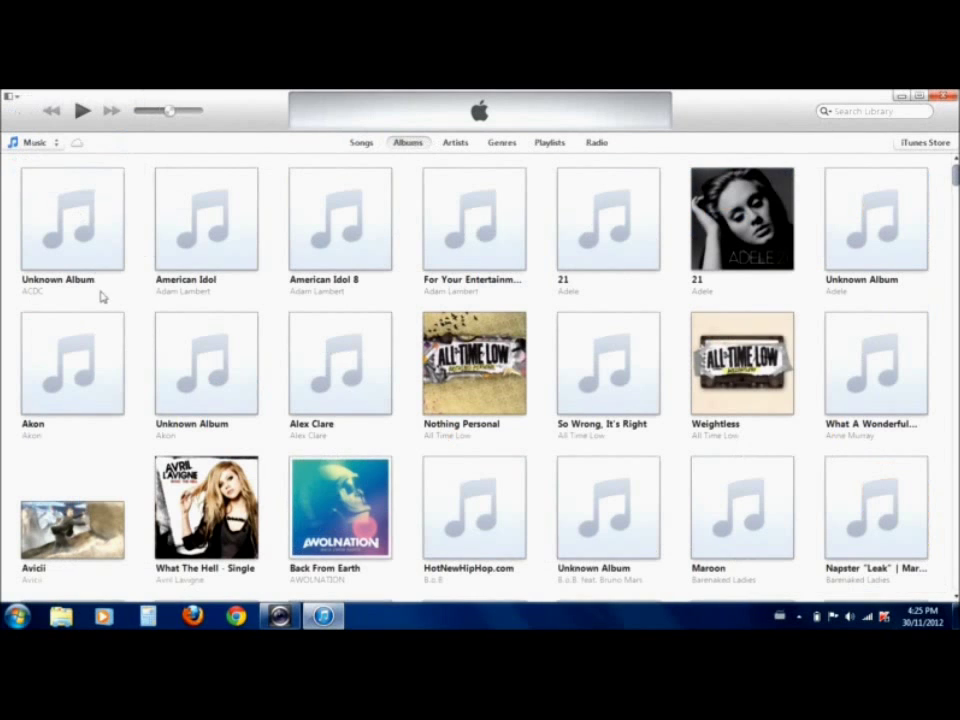
Try the MiniPlayer at different positions on the desktop and return to the full iTunes window.
click(8, 96)
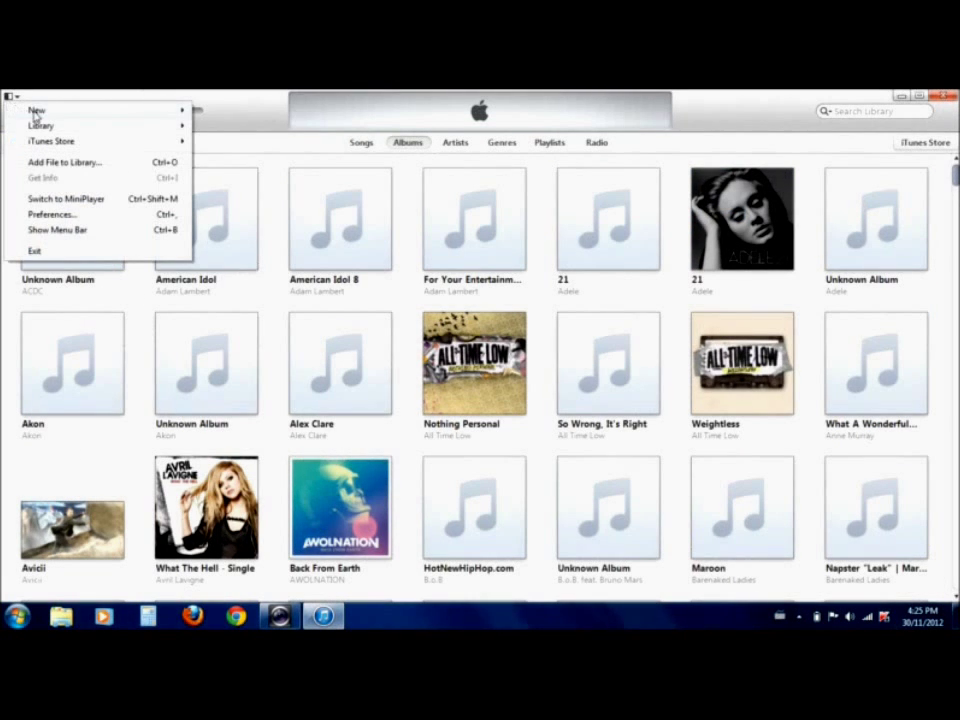
mouse_move(36, 112)
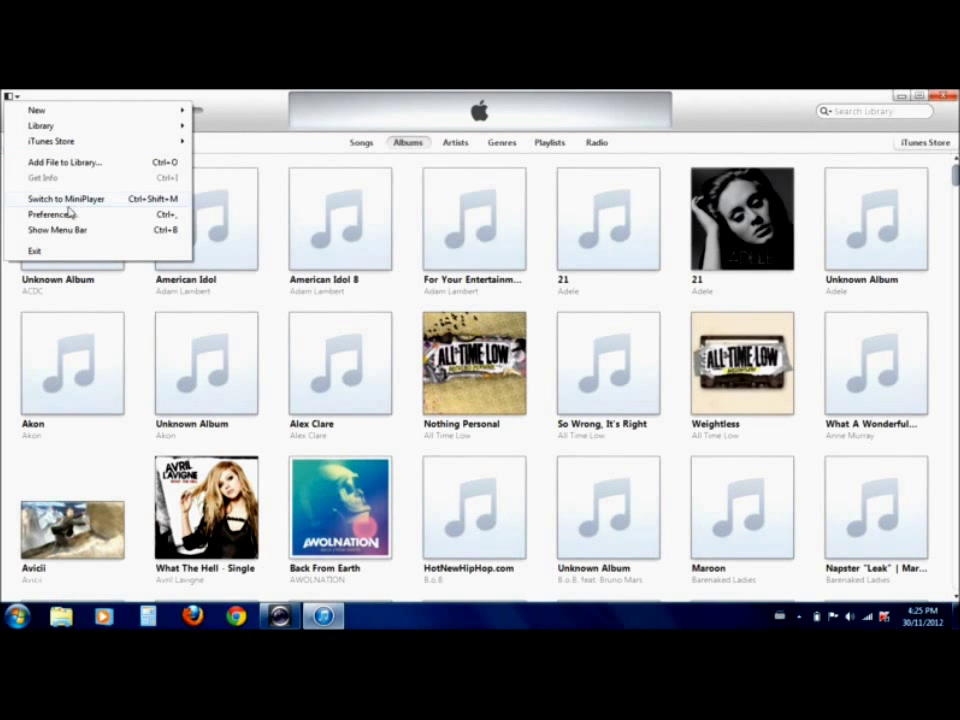
click(72, 201)
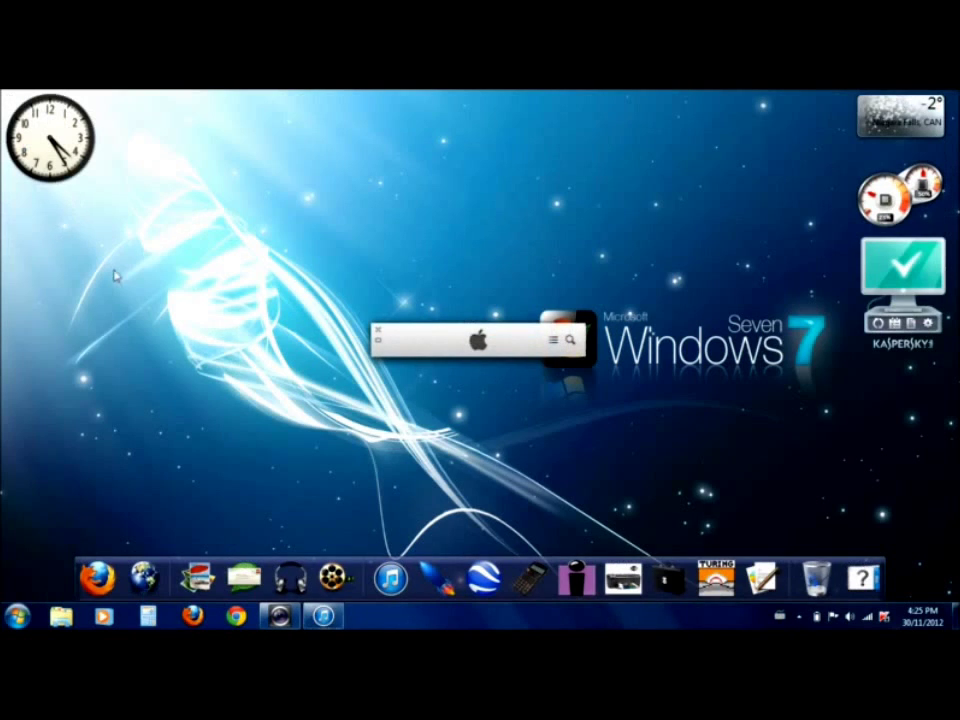
mouse_move(495, 343)
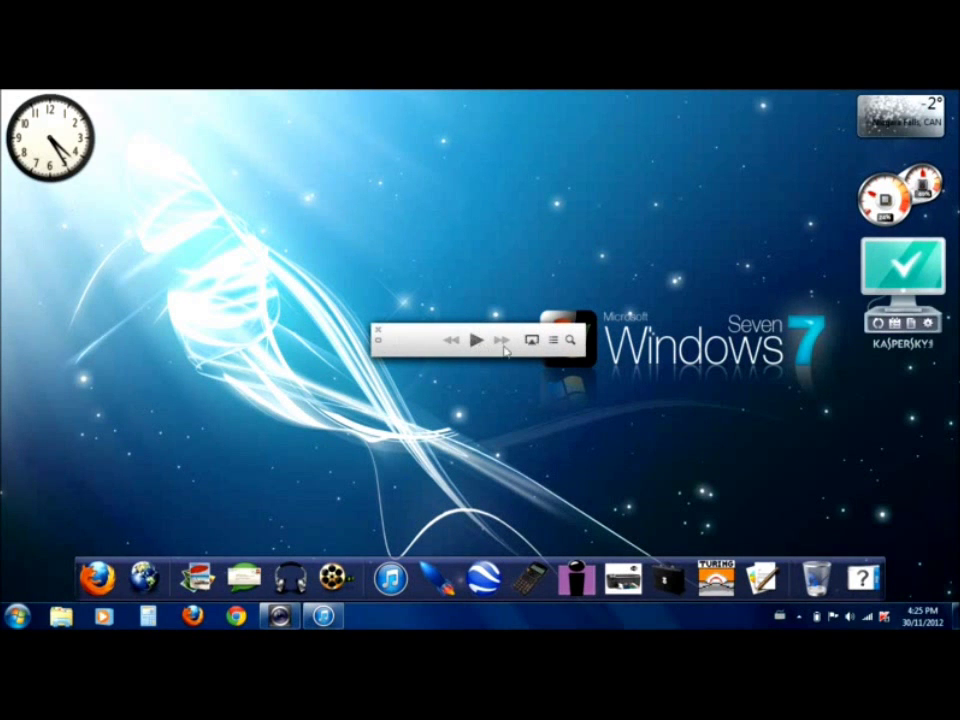
drag(505, 345, 565, 282)
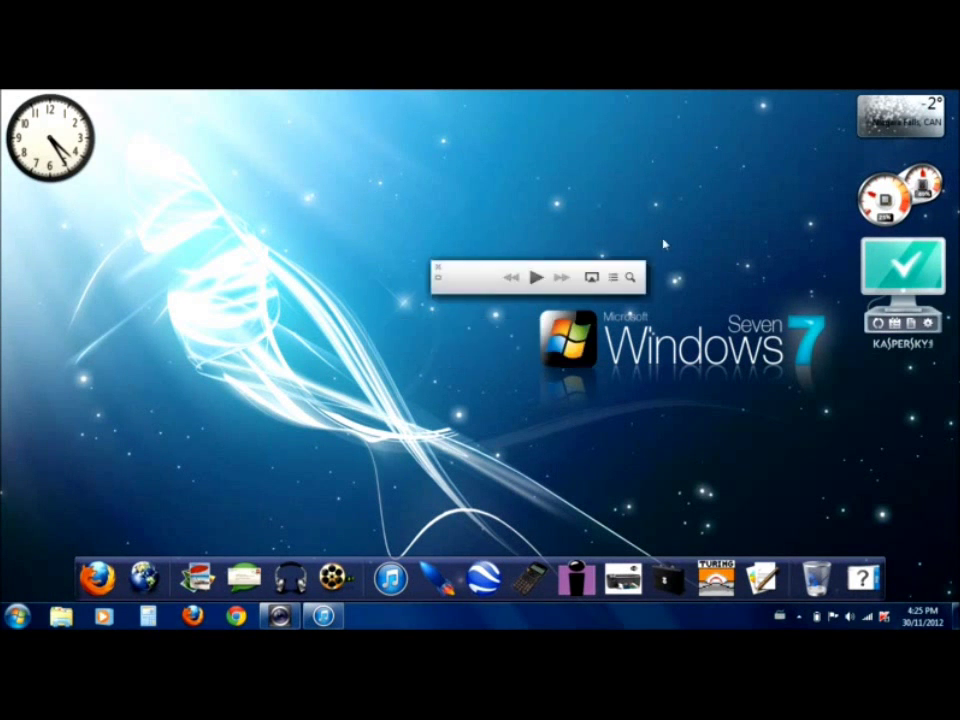
drag(663, 243, 279, 242)
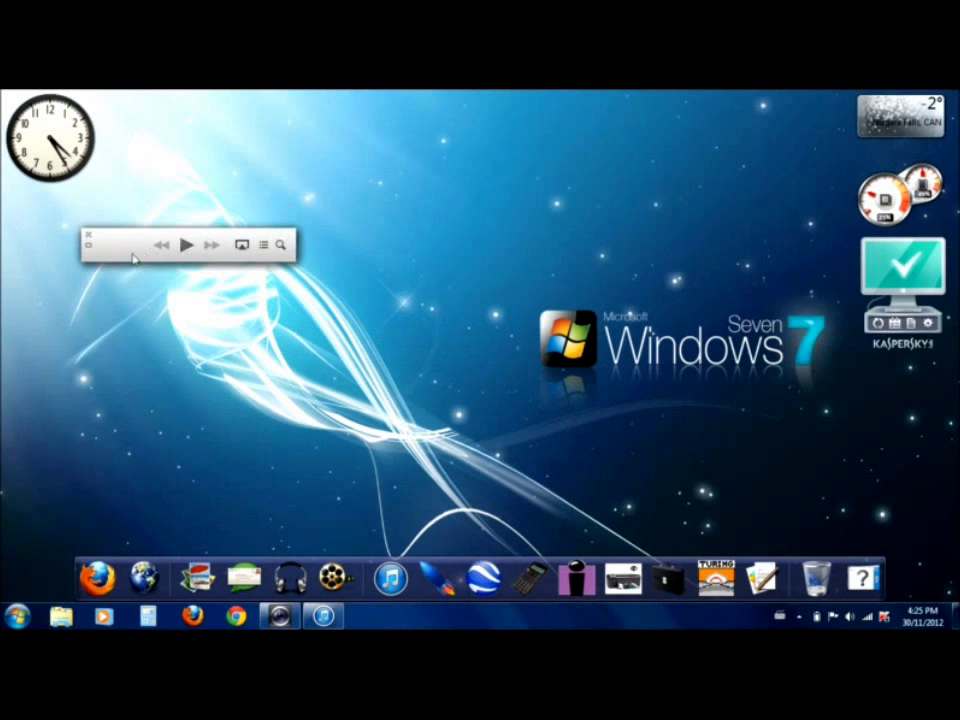
click(89, 248)
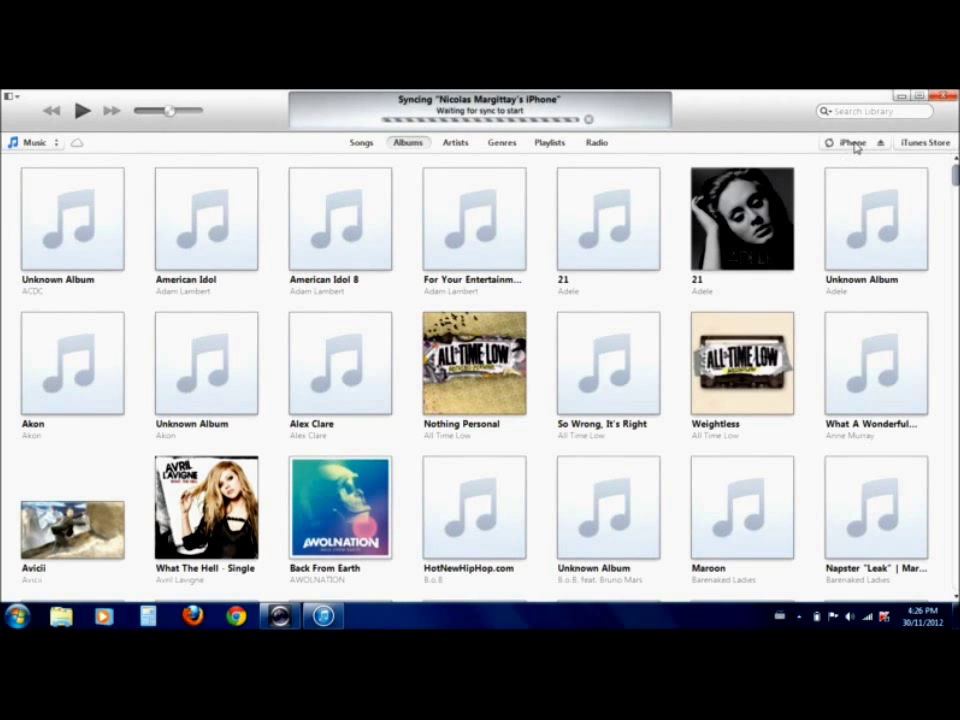
View the connected iPhone's summary and its storage use by category, dismissing the sync warnings.
click(853, 145)
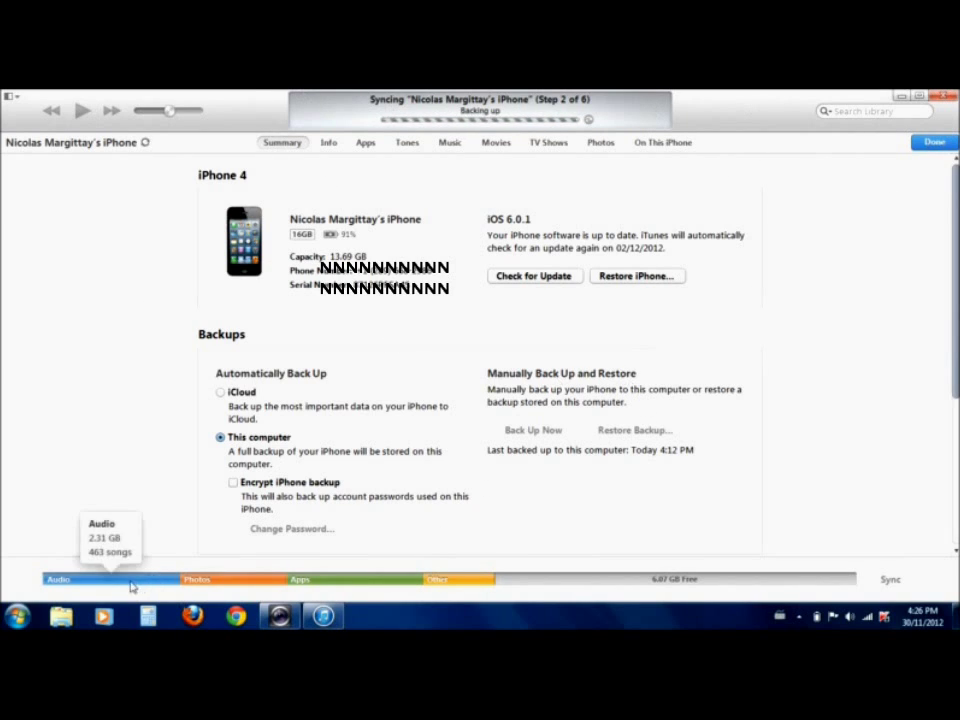
mouse_move(220, 585)
mouse_move(375, 585)
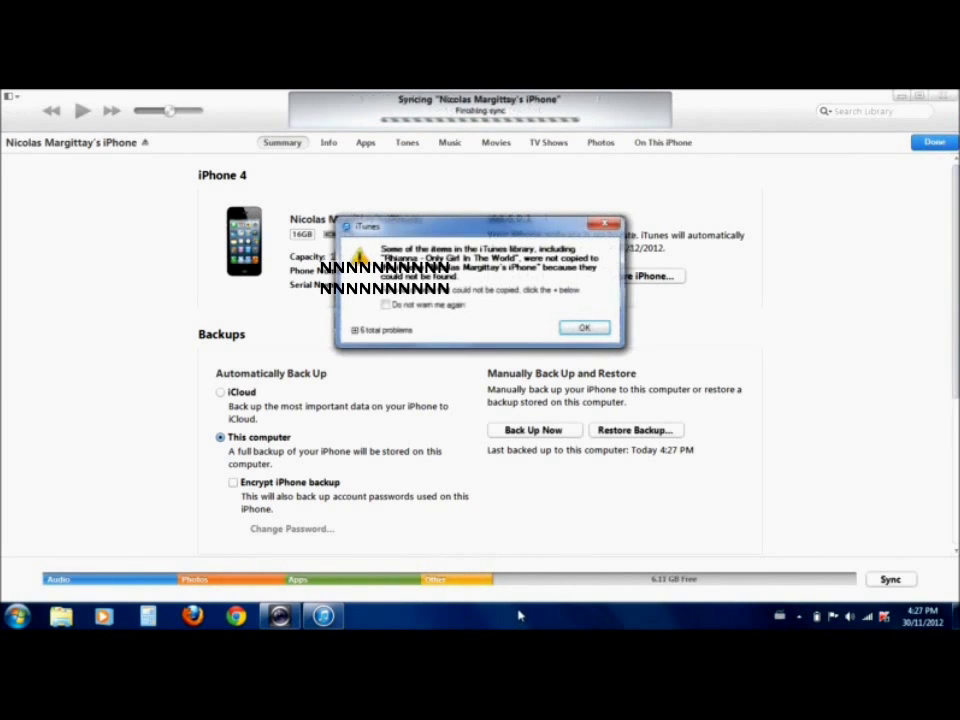
click(588, 327)
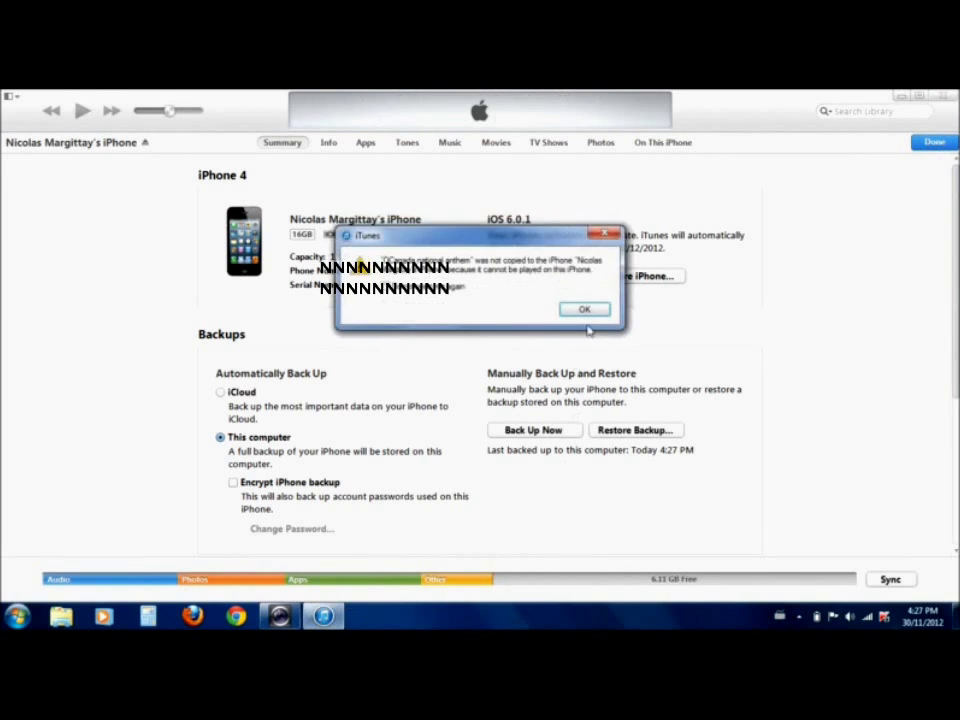
click(590, 312)
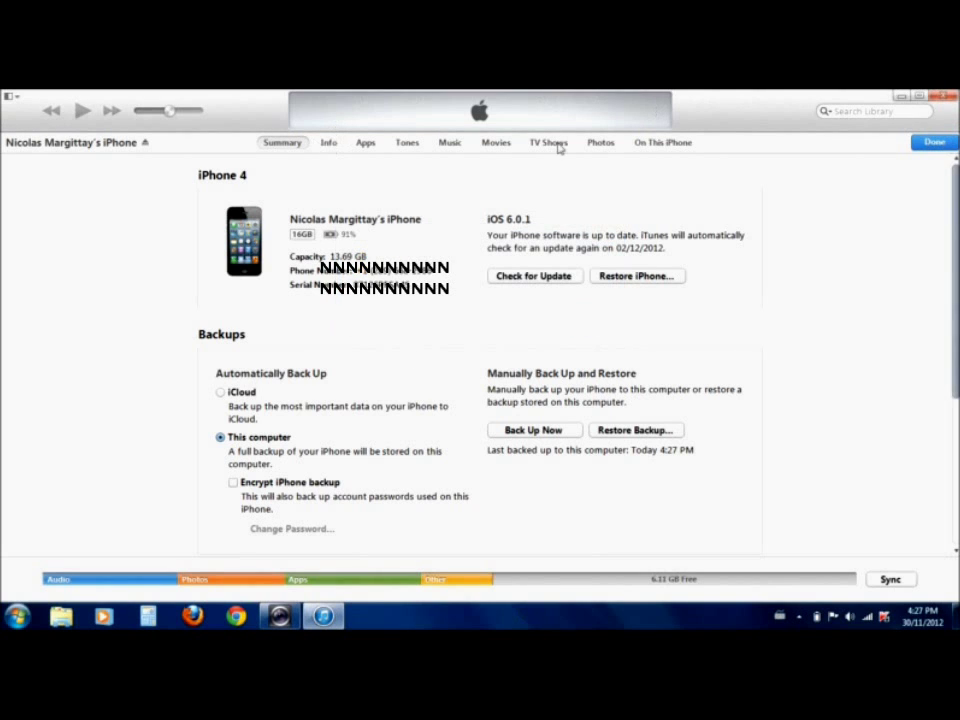
Review the music stored on the iPhone and its app and home screen layout, ending on the device summary.
click(663, 146)
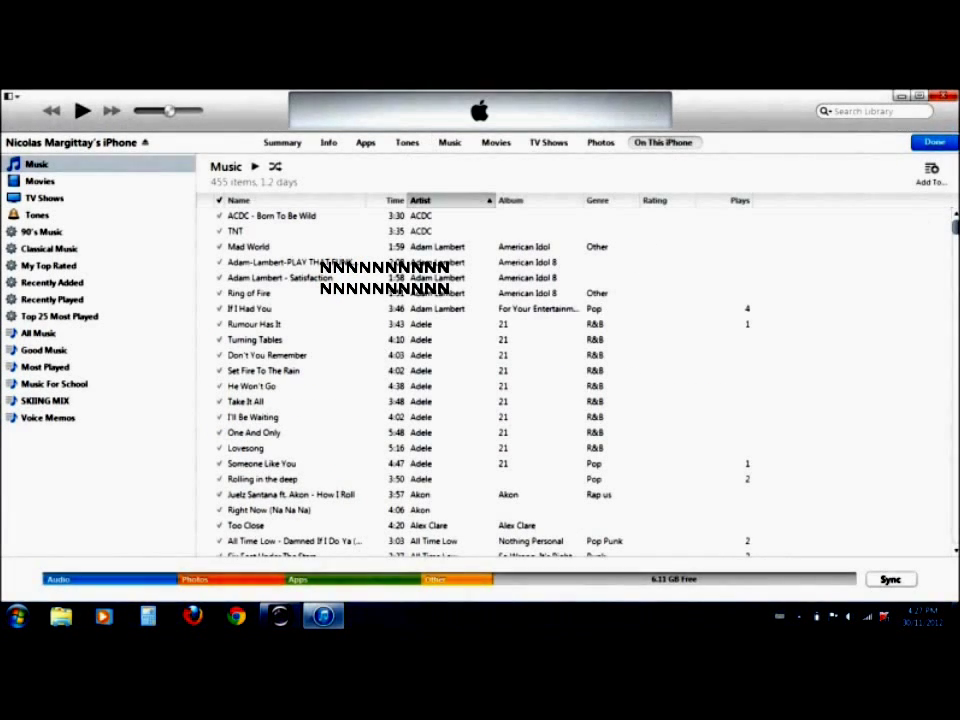
mouse_move(954, 226)
mouse_down()
mouse_move(947, 425)
mouse_move(945, 340)
mouse_move(934, 313)
mouse_move(940, 195)
mouse_move(948, 210)
mouse_up()
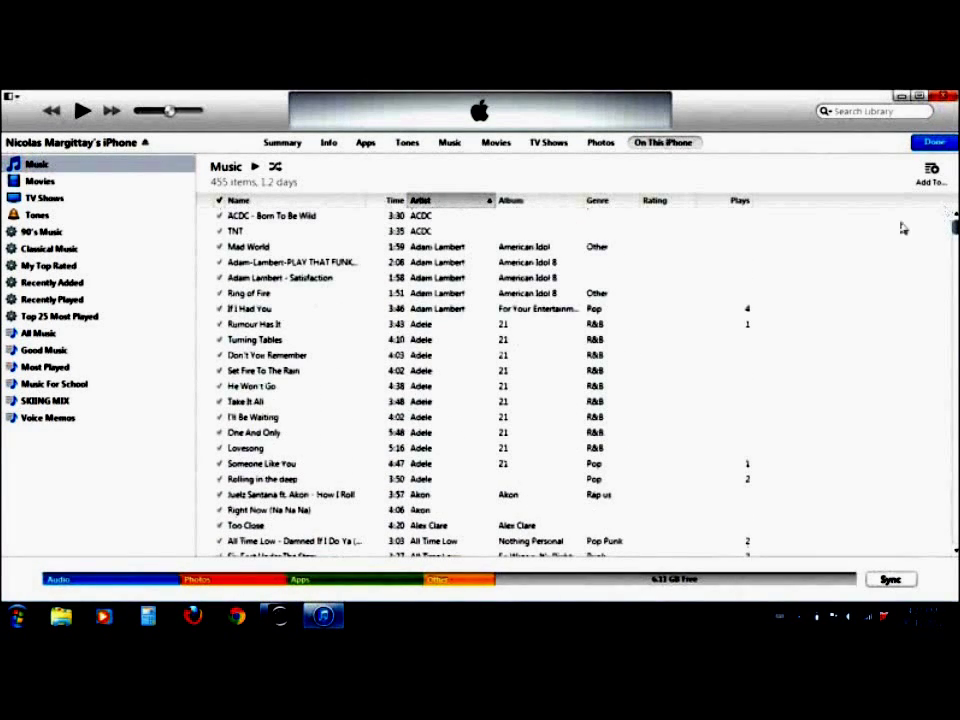
click(366, 146)
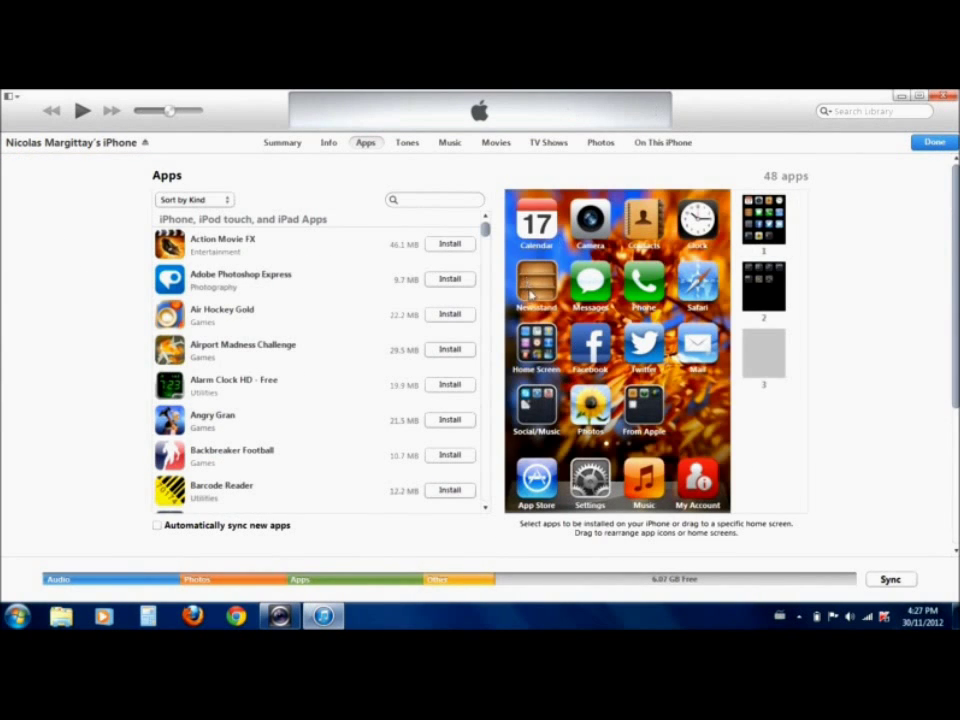
click(294, 146)
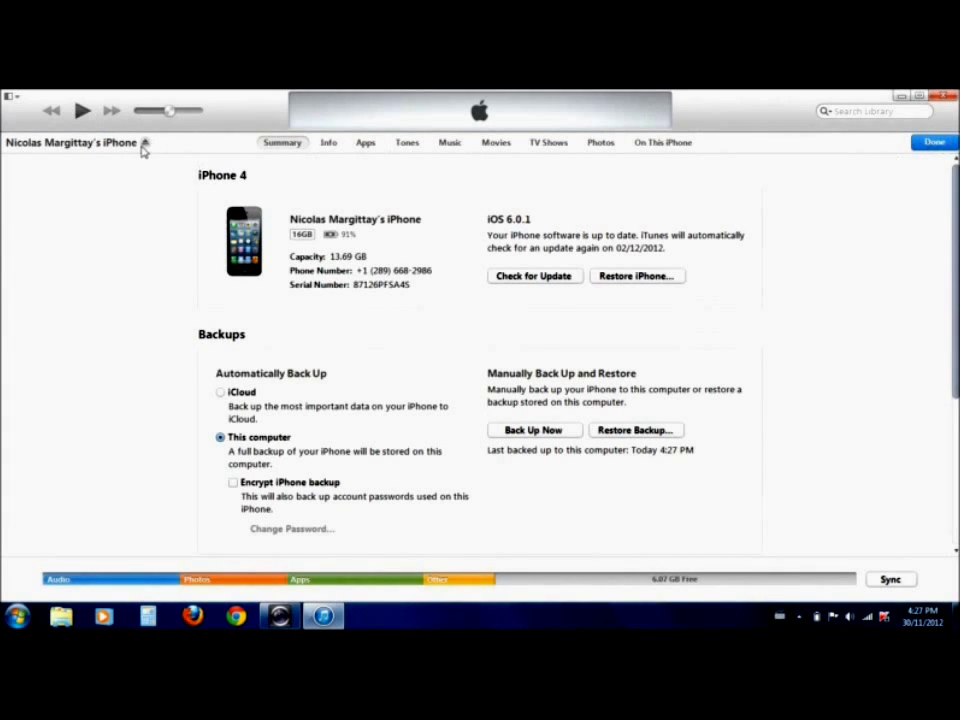
Leave the device view for the music library and eject the iPhone.
click(928, 143)
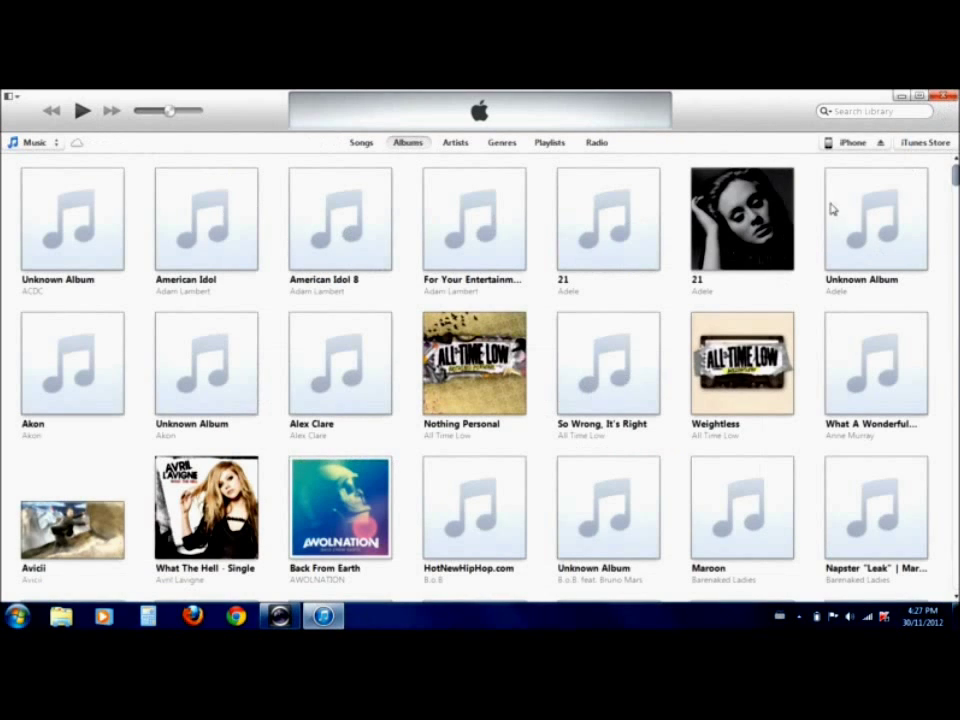
click(880, 143)
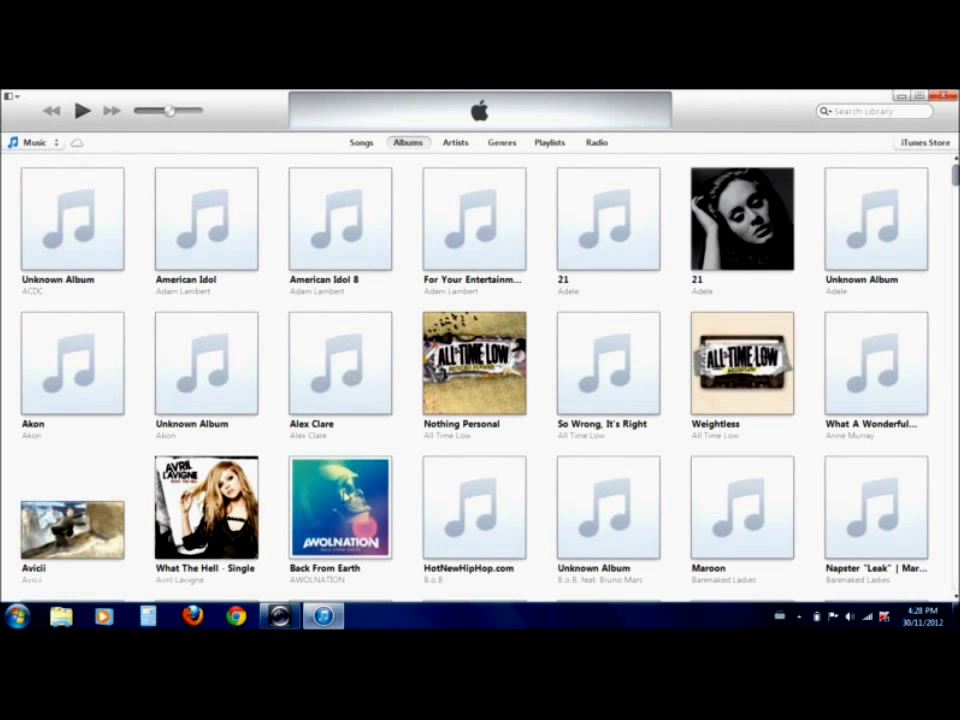
click(10, 96)
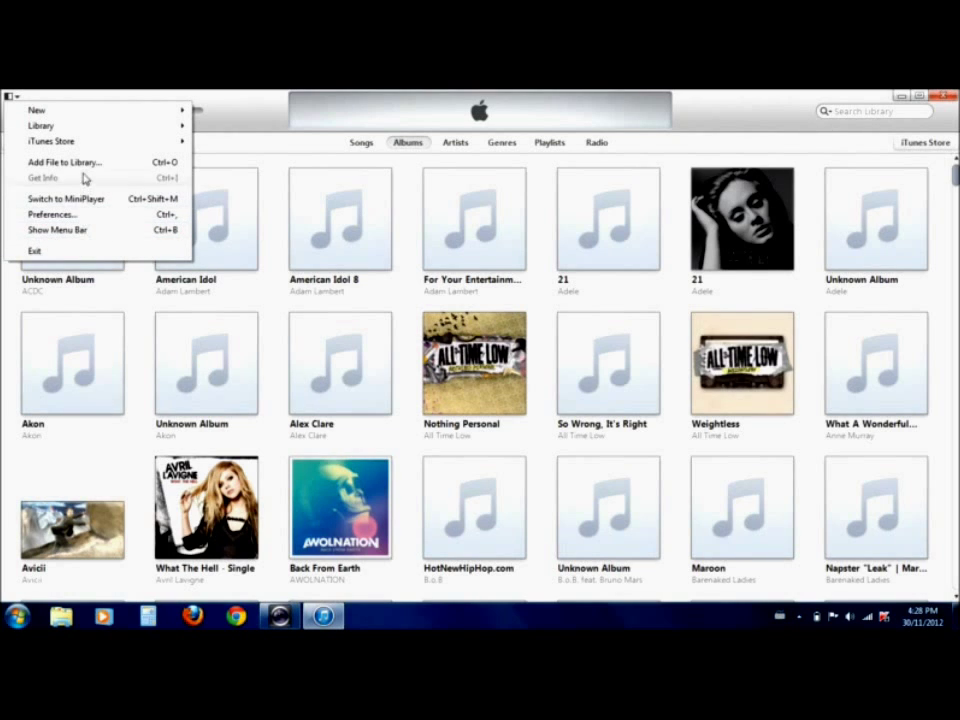
mouse_move(86, 147)
mouse_move(54, 142)
click(253, 114)
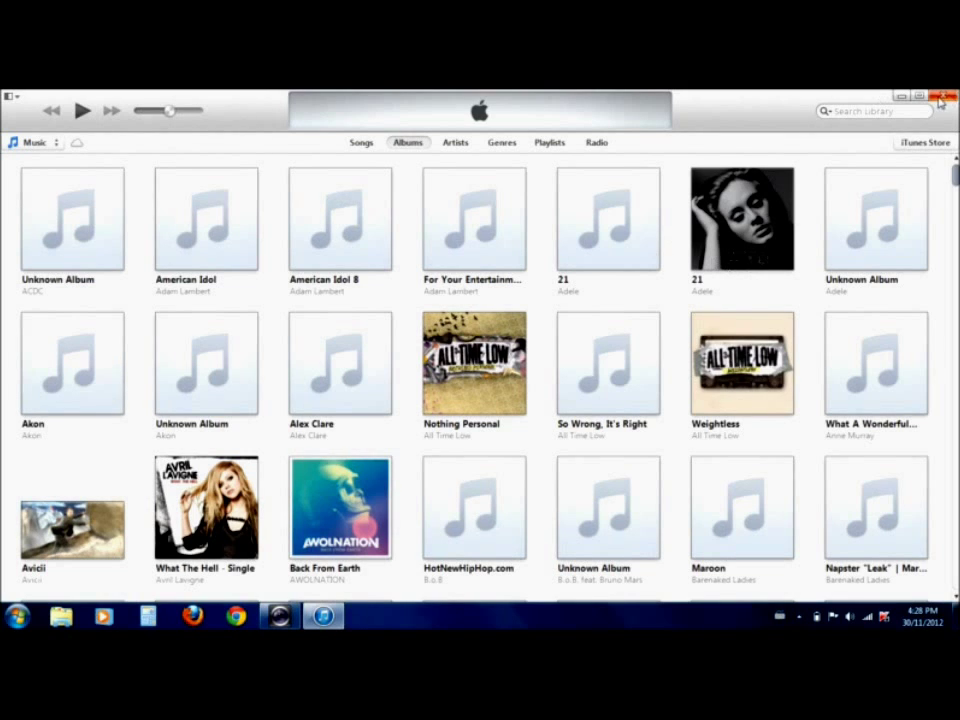
click(9, 96)
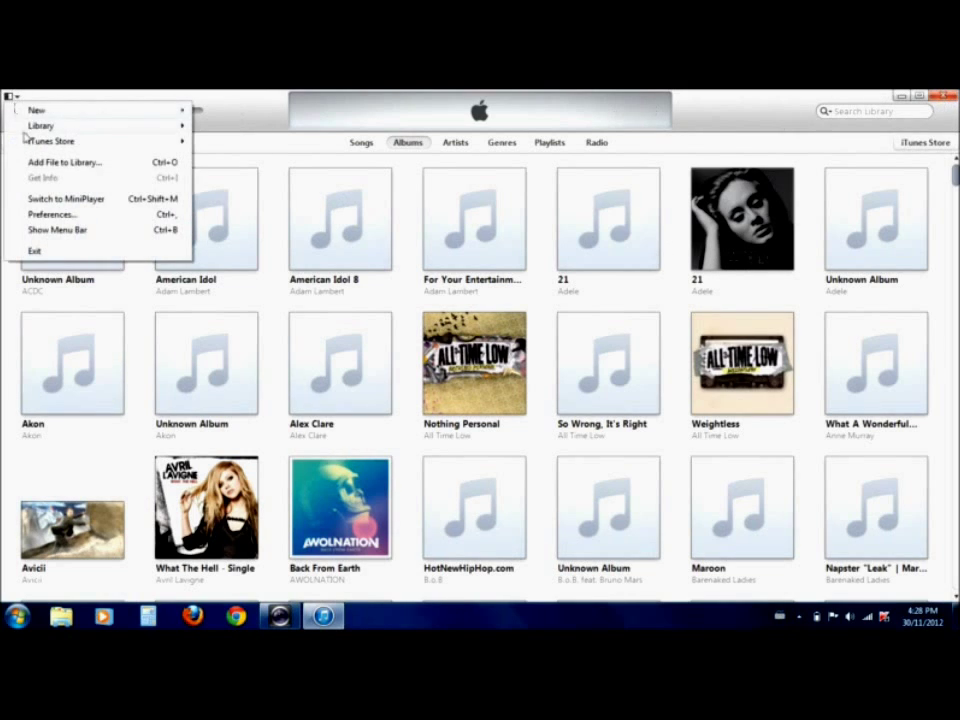